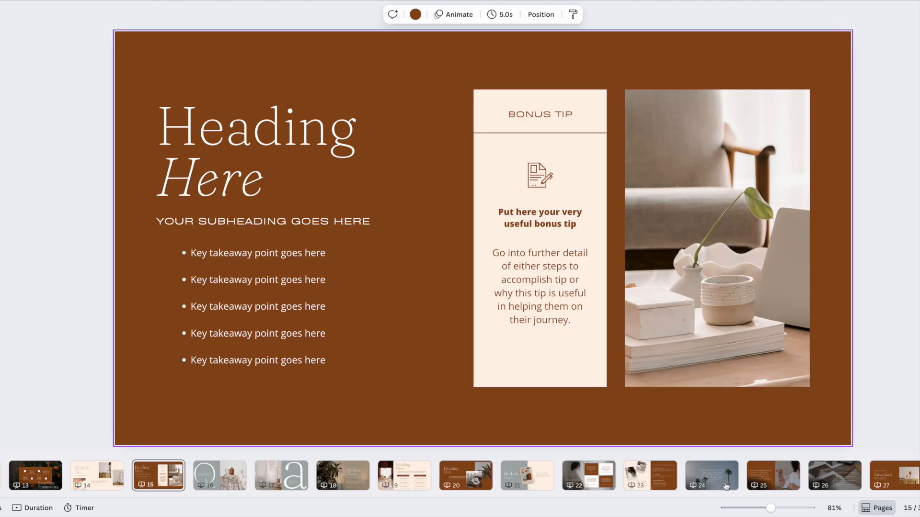
pyautogui.click(725, 485)
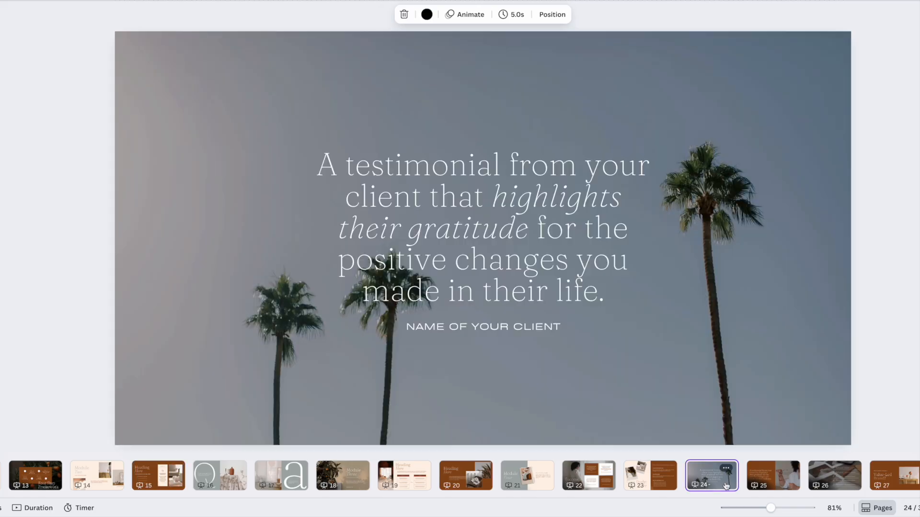
pyautogui.click(769, 485)
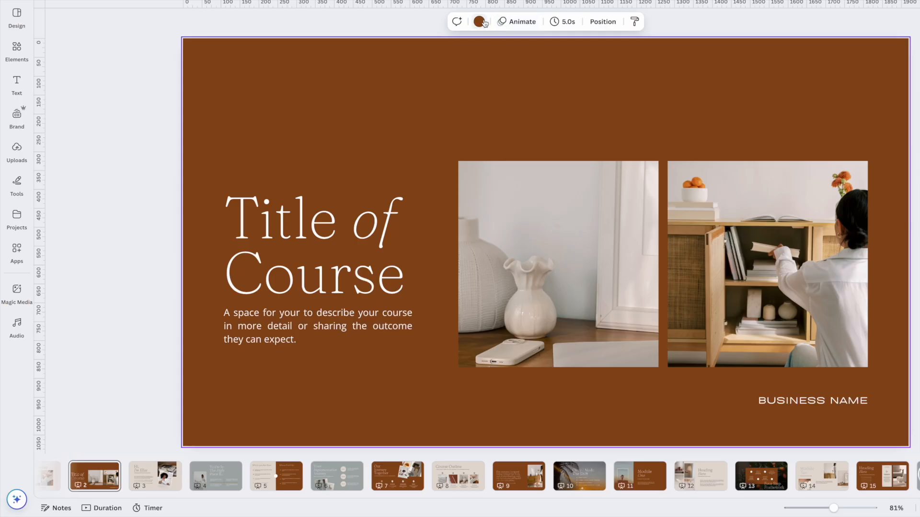
# - Replace the brown background color with Example Palette 2's dark brown, and slide 4's gray with the RR II tan, throughout the deck
pyautogui.click(480, 22)
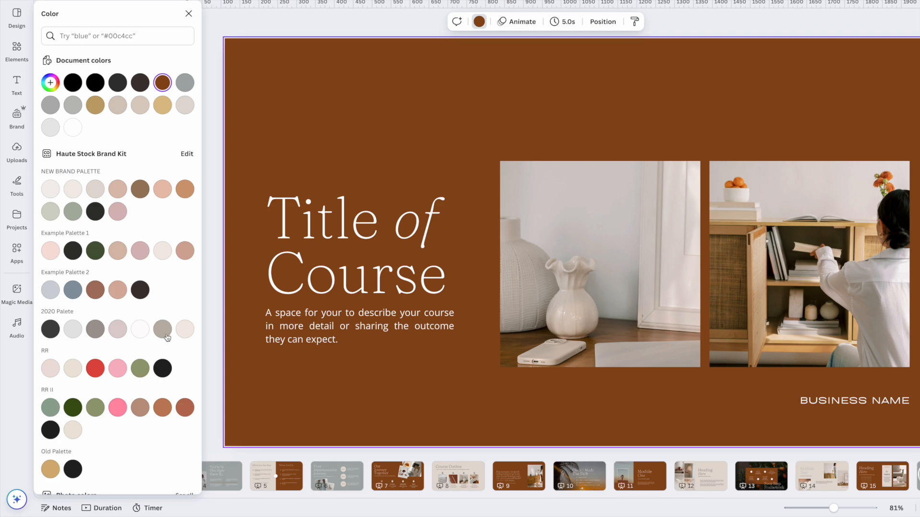
pyautogui.click(142, 291)
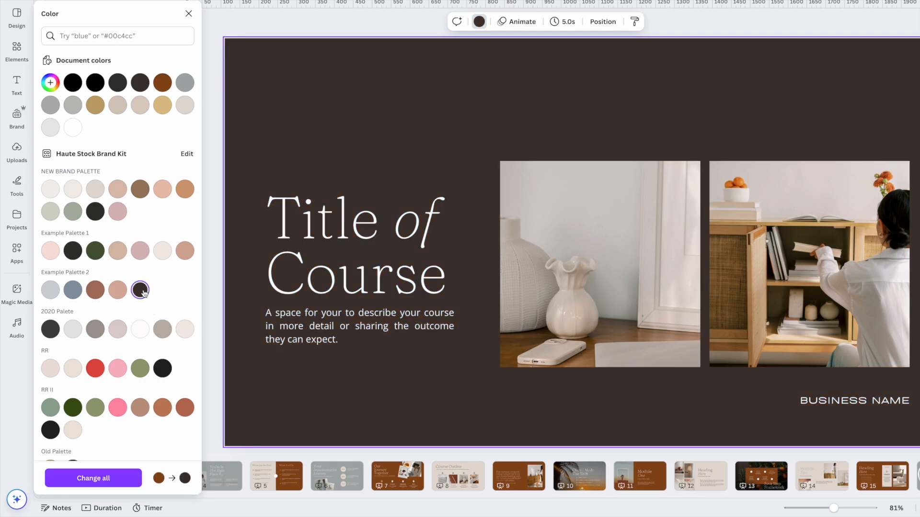
pyautogui.click(128, 480)
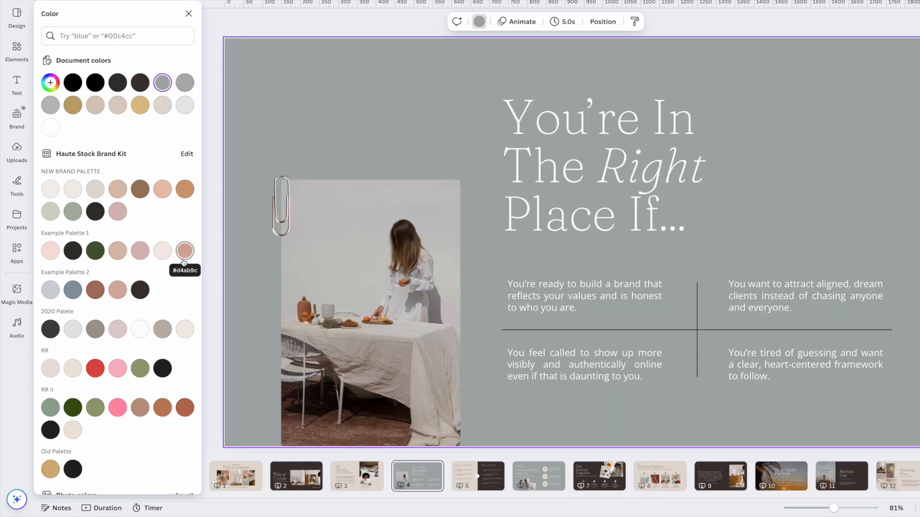
pyautogui.click(140, 407)
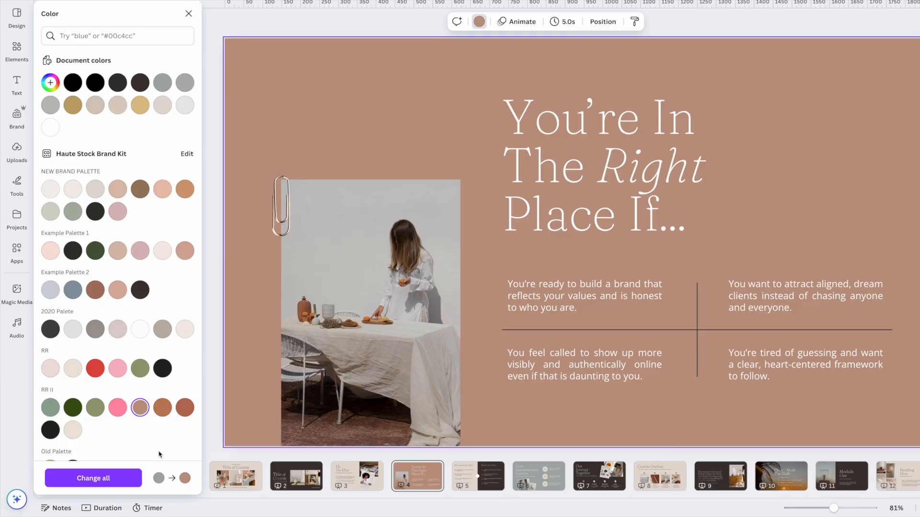
pyautogui.click(116, 482)
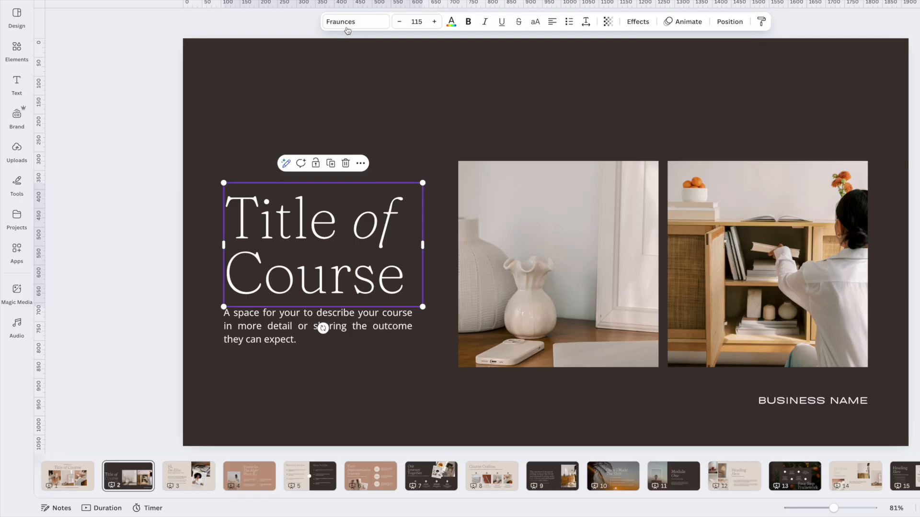
# - Replace the heading font Fraunces with Editor's Note Extralight and the body font Open Sans with Muli across the whole deck
pyautogui.click(348, 28)
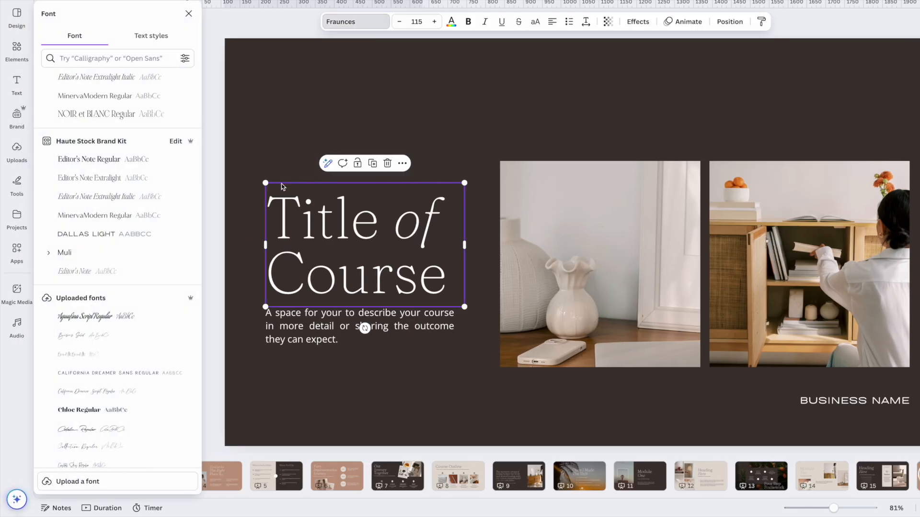
pyautogui.click(81, 181)
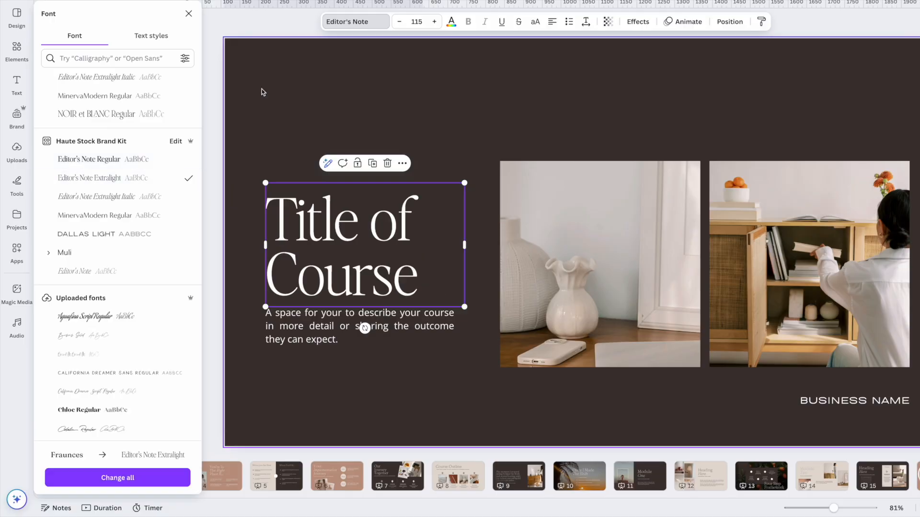
pyautogui.click(161, 479)
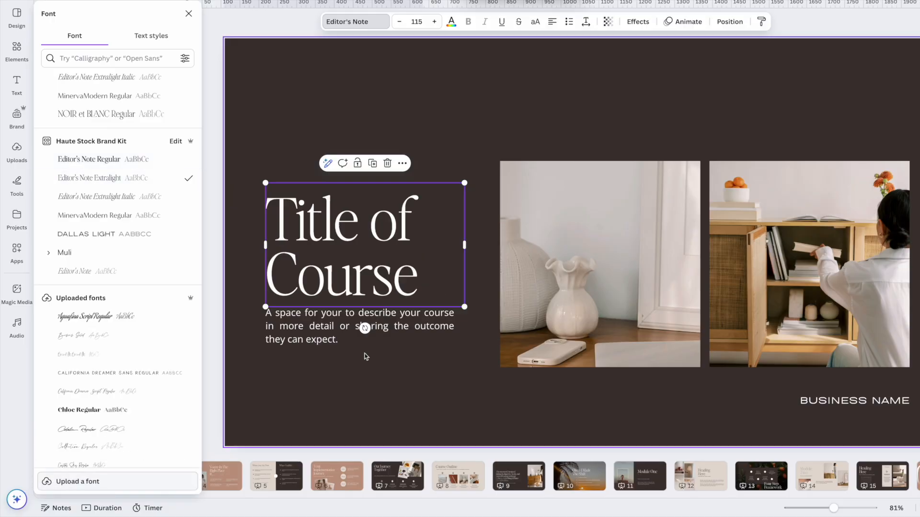
pyautogui.click(325, 339)
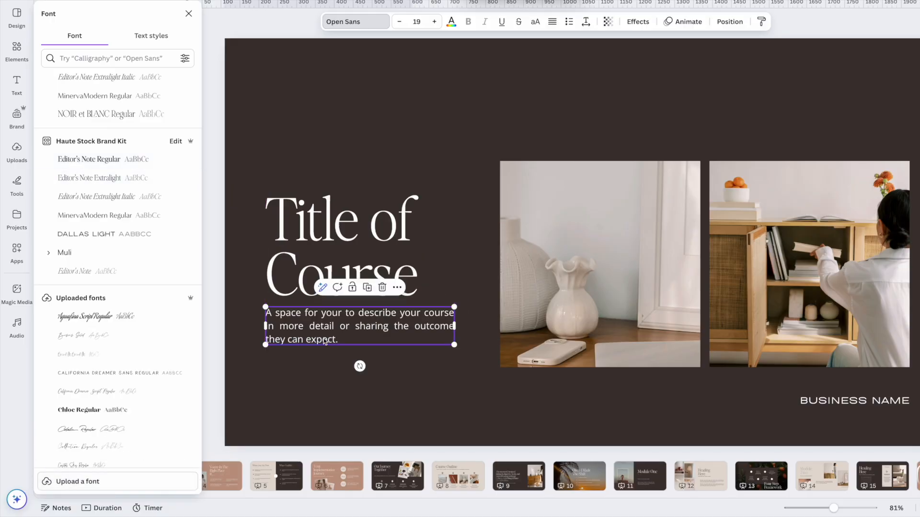
pyautogui.click(65, 253)
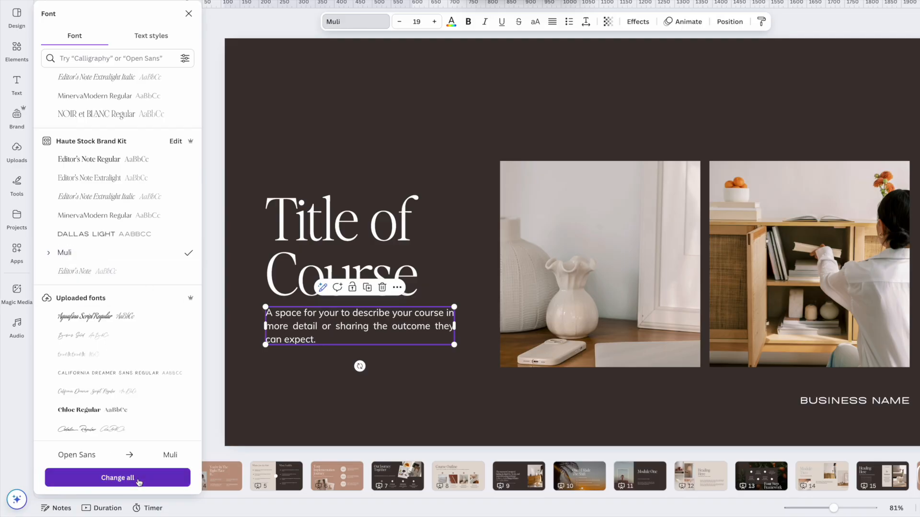
pyautogui.click(138, 481)
# - Change the business name's font to Dallas Light and apply the replacement to all slides
pyautogui.click(828, 404)
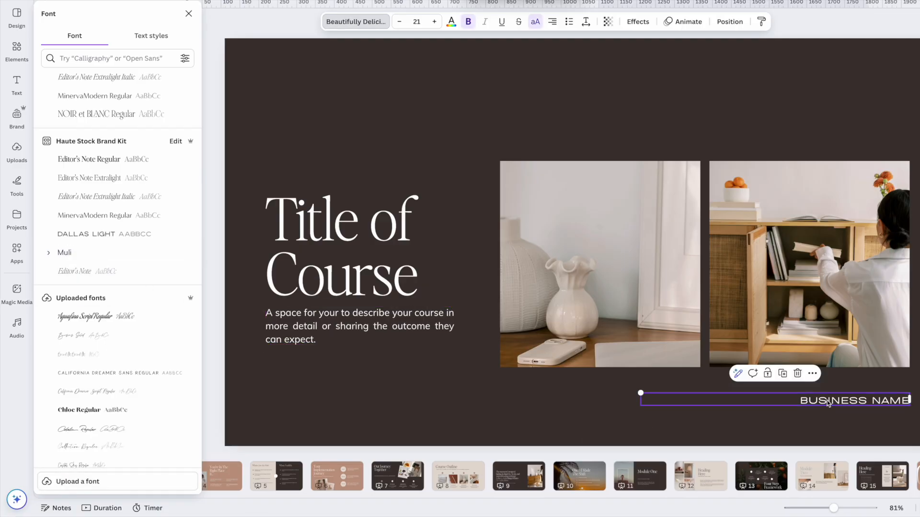
pyautogui.click(113, 235)
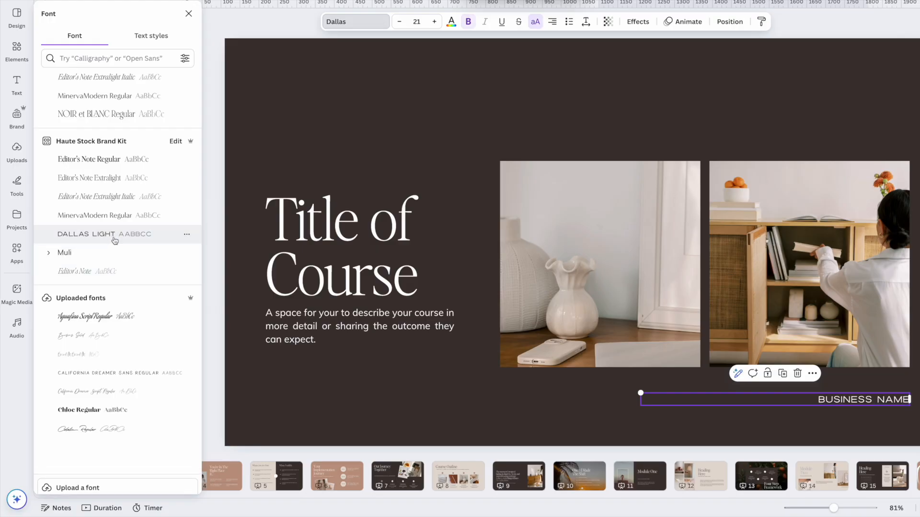
pyautogui.click(128, 481)
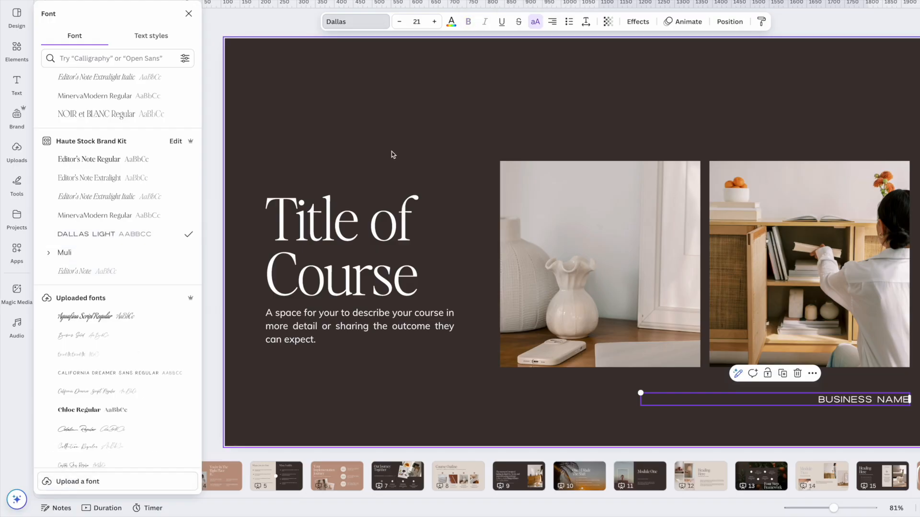
pyautogui.click(392, 128)
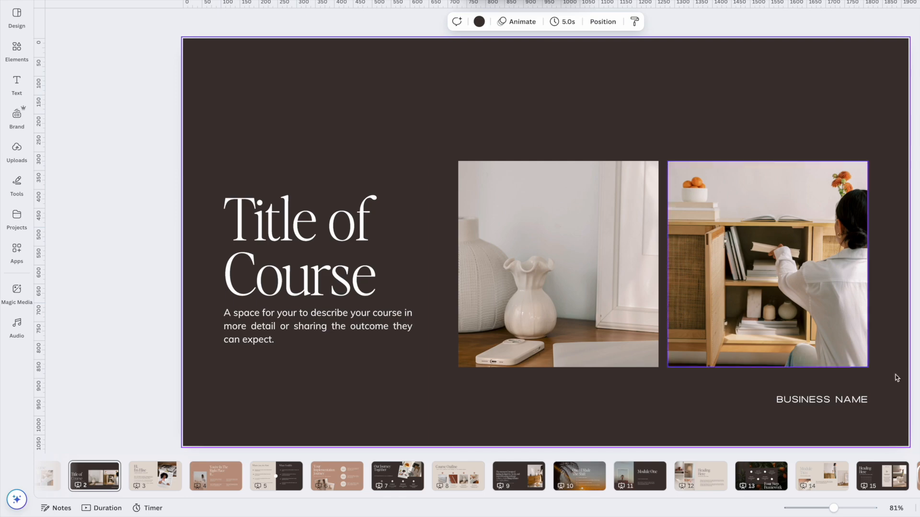
# - Open the Haute Stock Brand Kit and examine its logos, color palettes and fonts
pyautogui.click(24, 118)
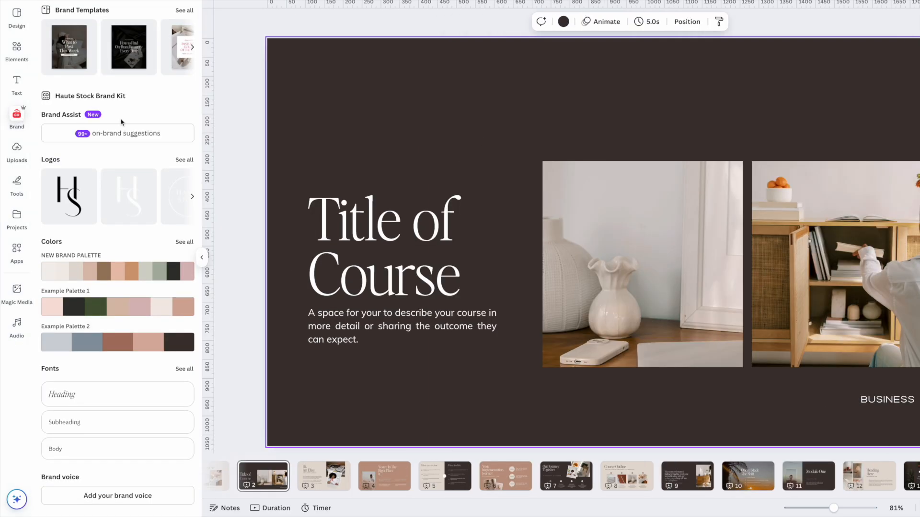
pyautogui.scroll(-1, 135, 154)
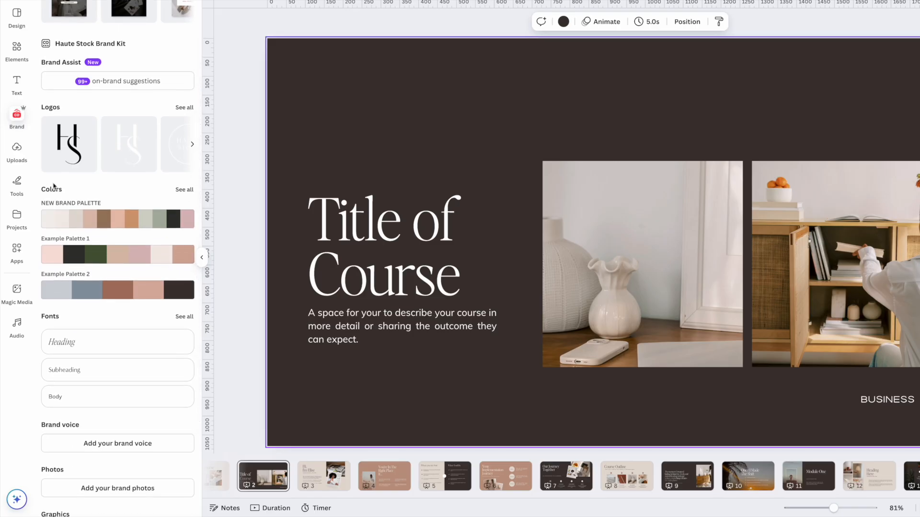
pyautogui.scroll(-1, 60, 191)
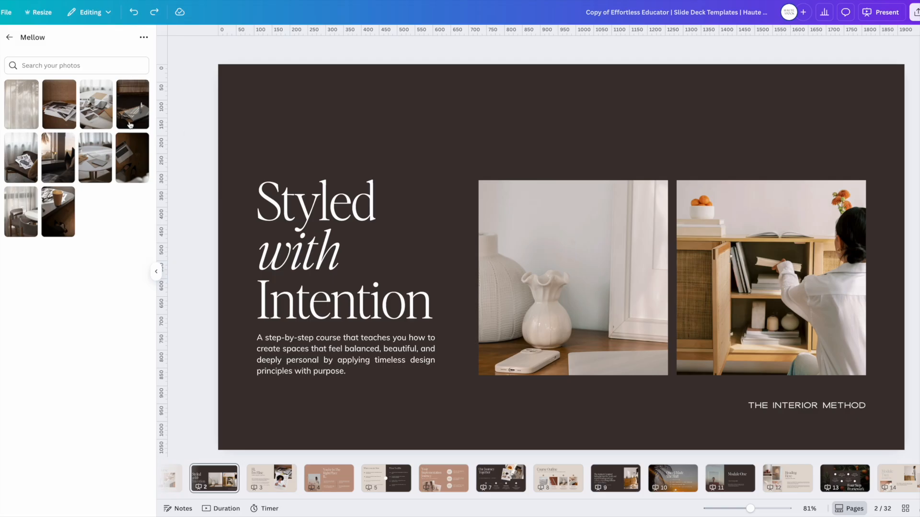
# - Replace the vase photo on slide 2 with the Mellow photo of a clipboard and pen, and adjust its crop
pyautogui.moveTo(130, 125); pyautogui.dragTo(578, 248)
pyautogui.doubleClick(577, 264)
pyautogui.click(396, 135)
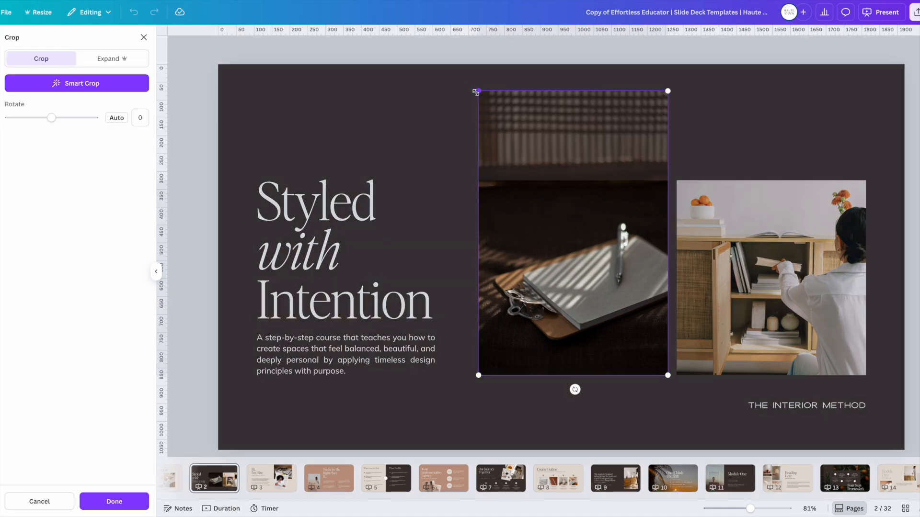
pyautogui.click(378, 95)
pyautogui.click(378, 95)
# - Replace the bookcase photo on slide 2 with the chairs and round table photo, shifting it slightly lower within its frame
pyautogui.moveTo(22, 211); pyautogui.dragTo(777, 259)
pyautogui.doubleClick(777, 259)
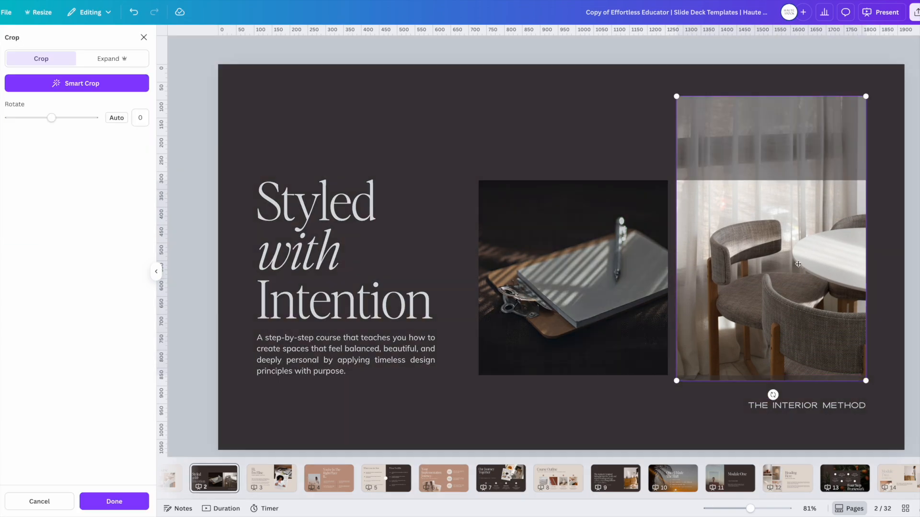
pyautogui.moveTo(801, 266); pyautogui.dragTo(801, 275)
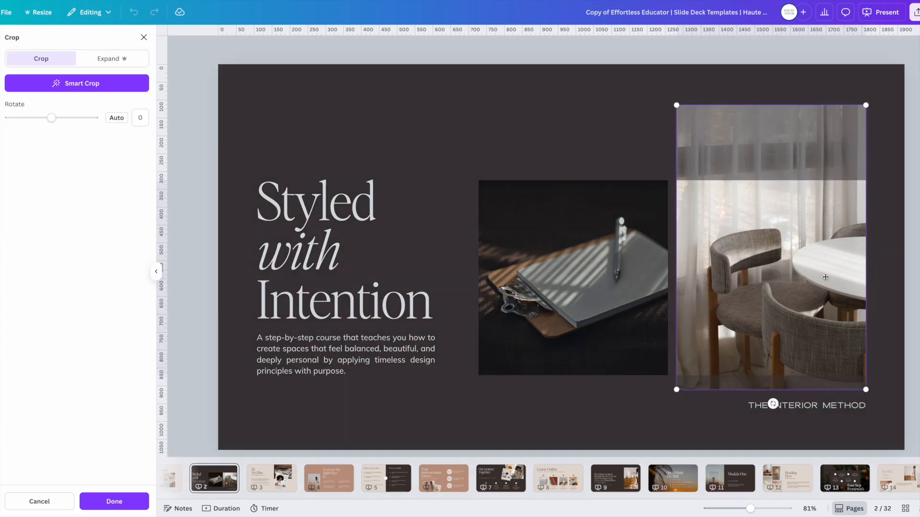
pyautogui.click(898, 290)
pyautogui.click(899, 289)
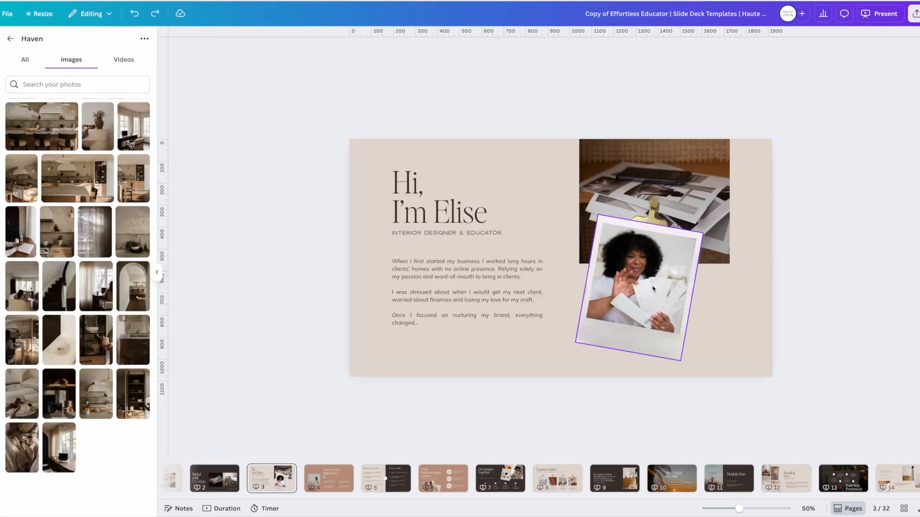
# - Replace the portrait in slide 3's polaroid with the Haven photo of a woman seated by a window, and adjust its crop
pyautogui.click(655, 289)
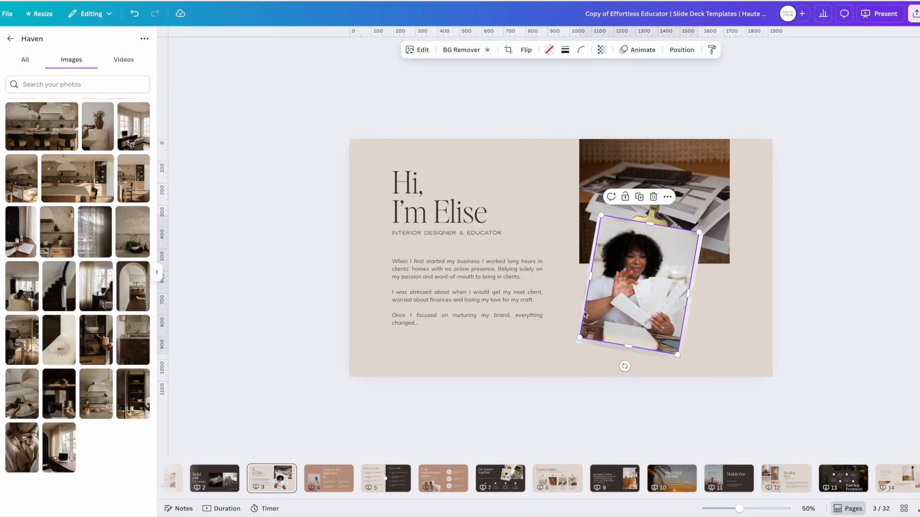
pyautogui.moveTo(22, 286); pyautogui.dragTo(638, 285)
pyautogui.doubleClick(640, 288)
pyautogui.moveTo(698, 239); pyautogui.dragTo(696, 237)
pyautogui.moveTo(698, 380); pyautogui.dragTo(706, 401)
pyautogui.moveTo(589, 128); pyautogui.dragTo(571, 91)
pyautogui.click(817, 390)
pyautogui.click(623, 286)
pyautogui.click(815, 268)
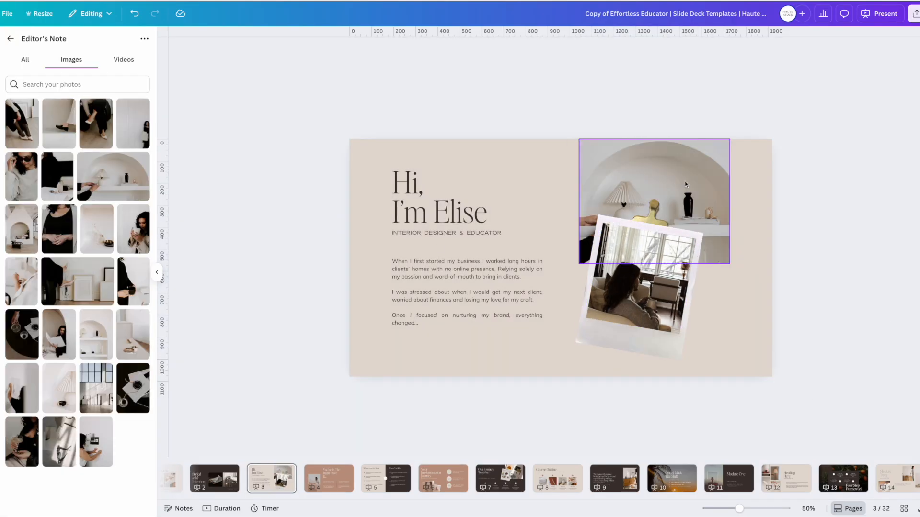
# - Enlarge and reposition the arched shelf photo within the frame behind slide 3's polaroid
pyautogui.doubleClick(674, 231)
pyautogui.moveTo(674, 231); pyautogui.dragTo(755, 354)
pyautogui.moveTo(824, 387); pyautogui.dragTo(918, 471)
pyautogui.moveTo(852, 350); pyautogui.dragTo(745, 293)
pyautogui.click(903, 225)
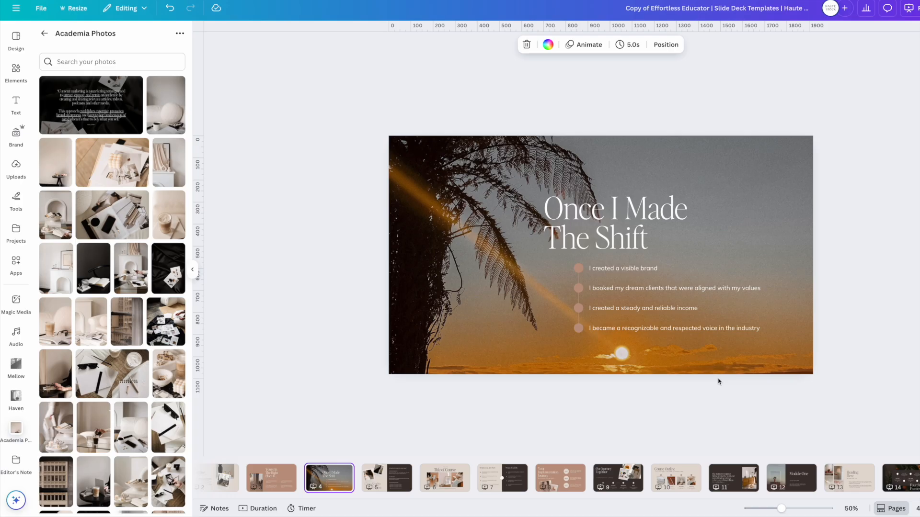
# - Set the Academia photo of stacked prints on a wooden floor as slide 4's background and flip it horizontally
pyautogui.scroll(2, 280, 117)
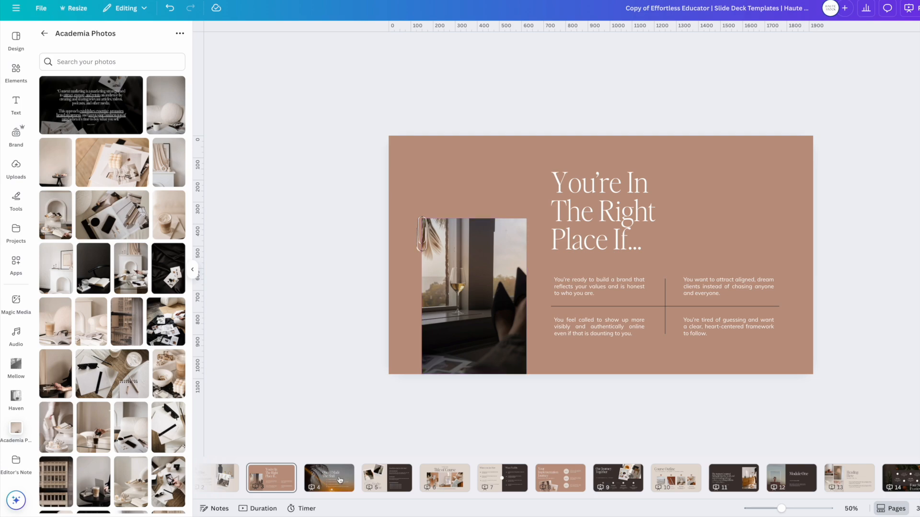
pyautogui.click(338, 479)
pyautogui.moveTo(112, 166); pyautogui.dragTo(384, 234)
pyautogui.click(423, 238)
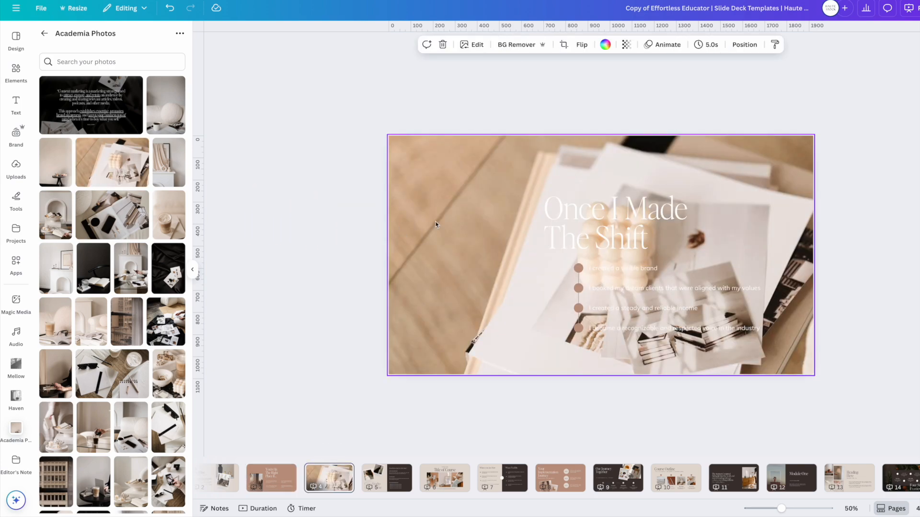
pyautogui.click(582, 45)
pyautogui.click(589, 71)
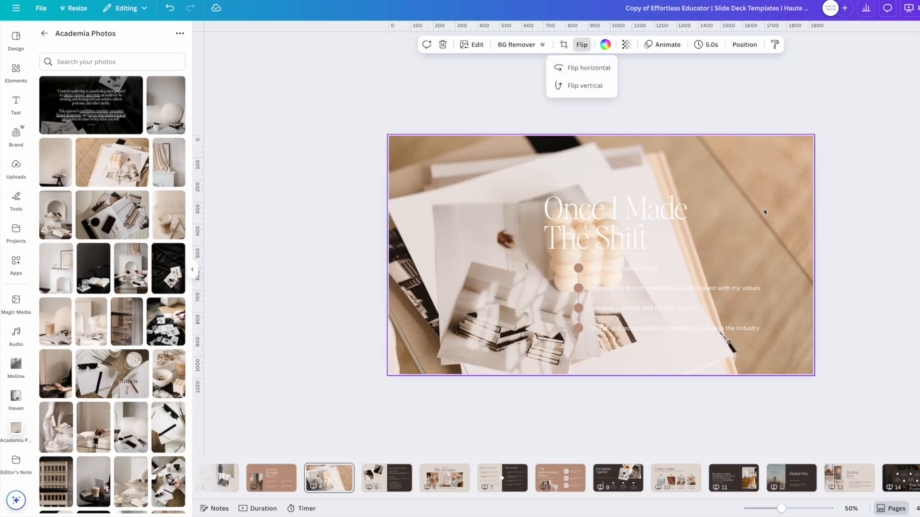
# - Enlarge and reposition slide 4's background photo around the bubble candle, and lower its transparency value to darken it
pyautogui.doubleClick(765, 211)
pyautogui.moveTo(389, 114); pyautogui.dragTo(111, 131)
pyautogui.moveTo(452, 254); pyautogui.dragTo(488, 342)
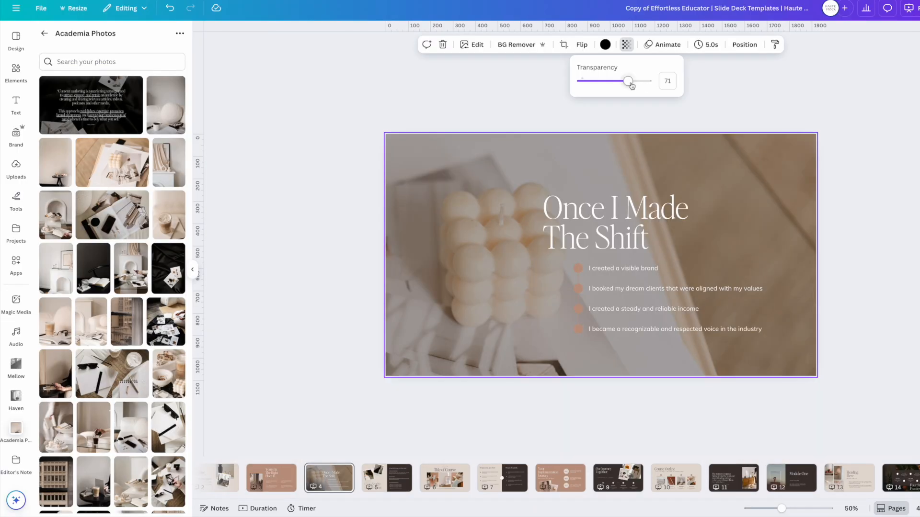
pyautogui.moveTo(631, 82); pyautogui.dragTo(614, 82)
pyautogui.click(867, 173)
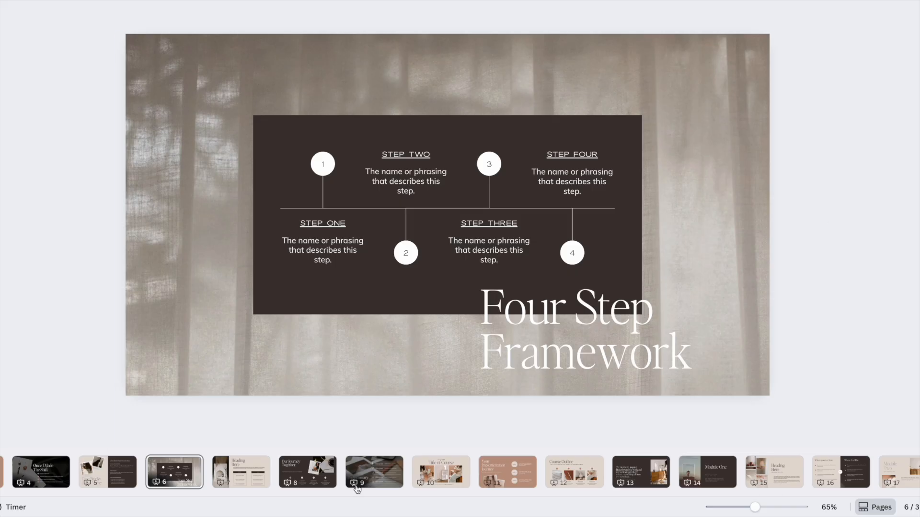
pyautogui.click(242, 471)
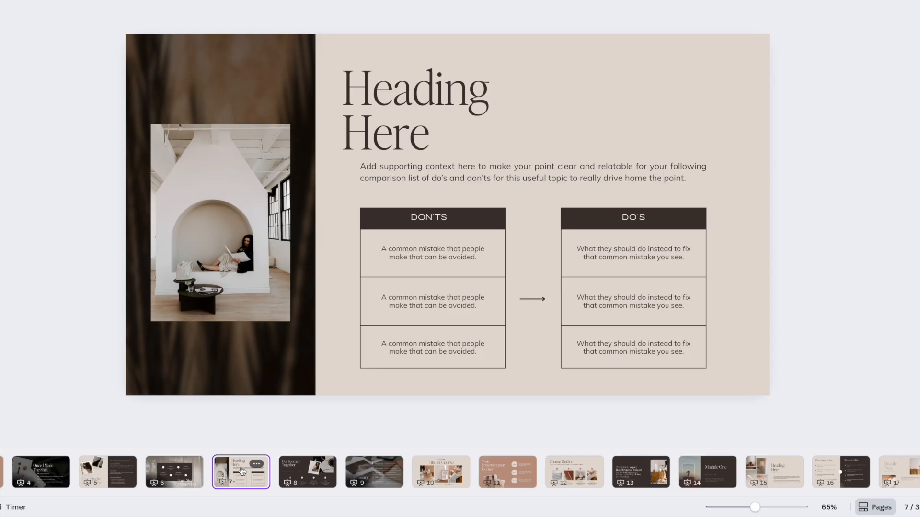
pyautogui.click(318, 471)
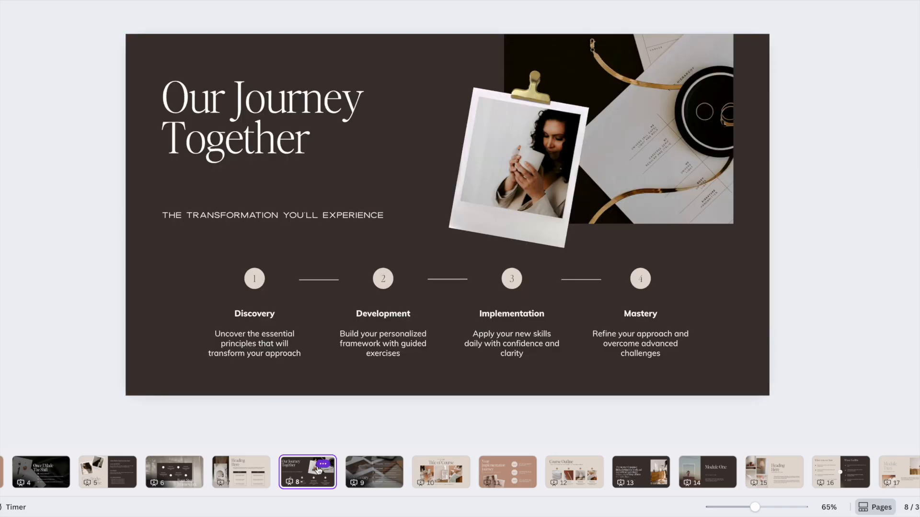
pyautogui.click(369, 476)
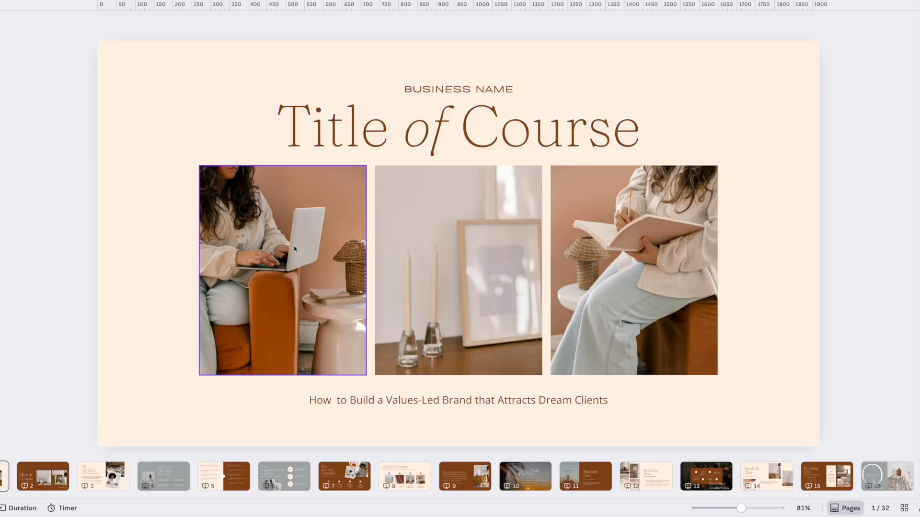
pyautogui.click(28, 483)
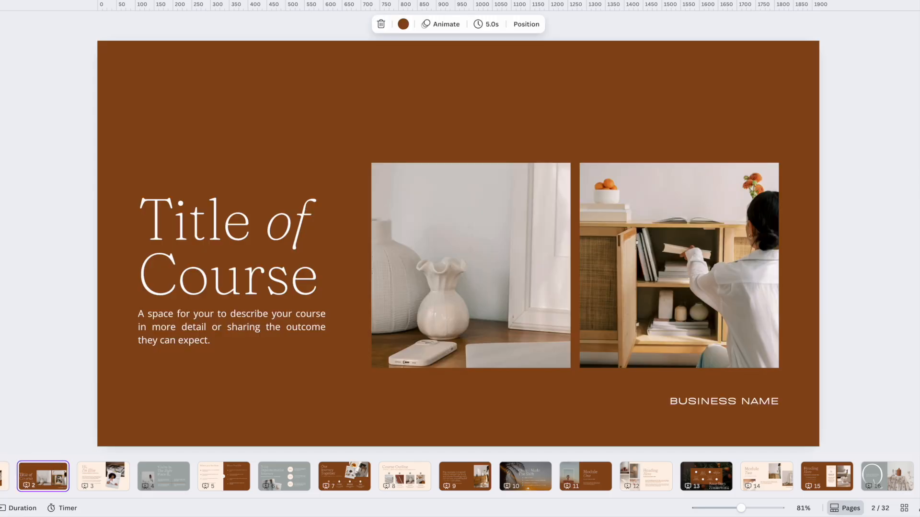